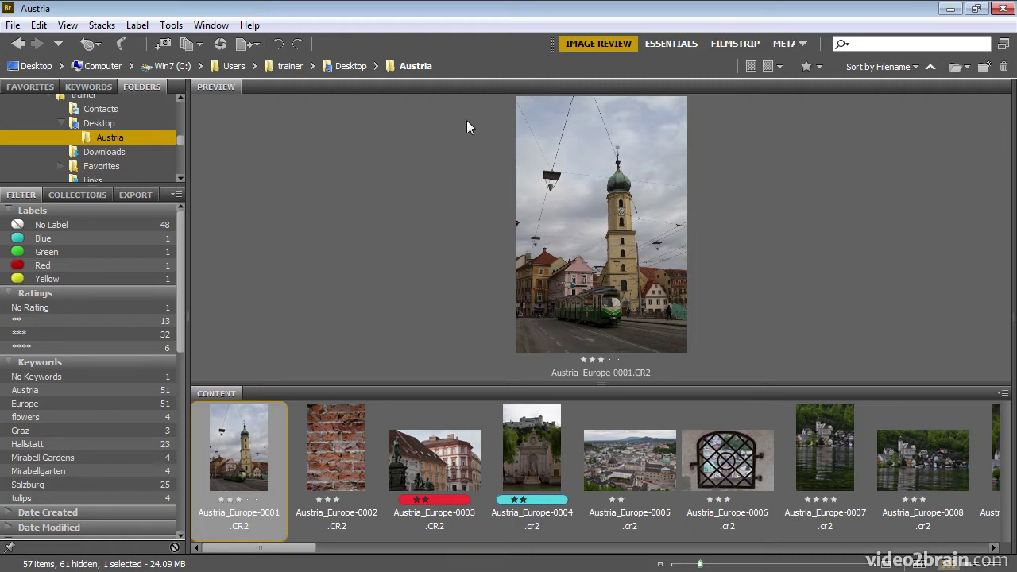
Step: Run the Austria folder as a full-screen slideshow from the View menu, then exit to browsing
click(64, 26)
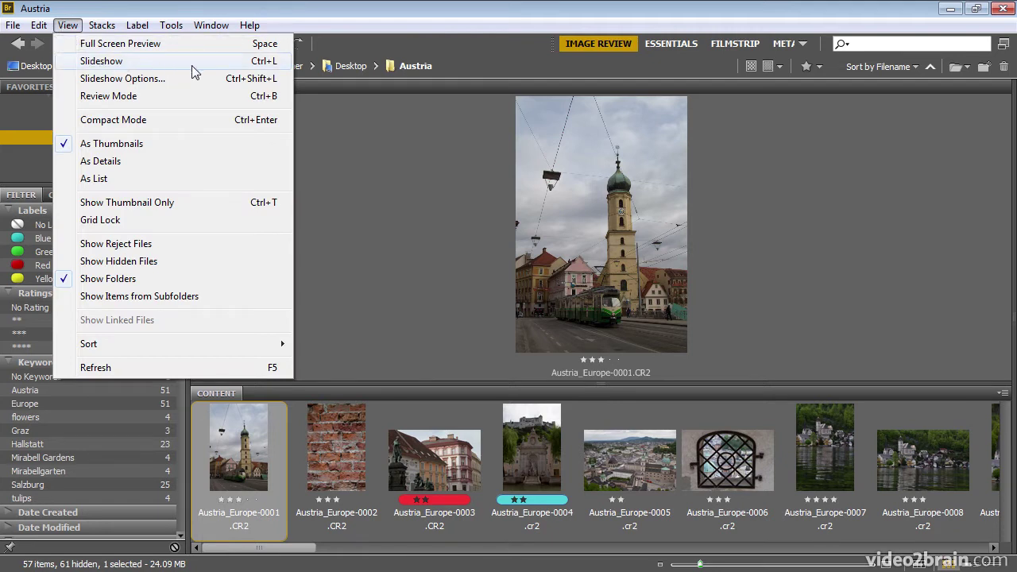
click(242, 62)
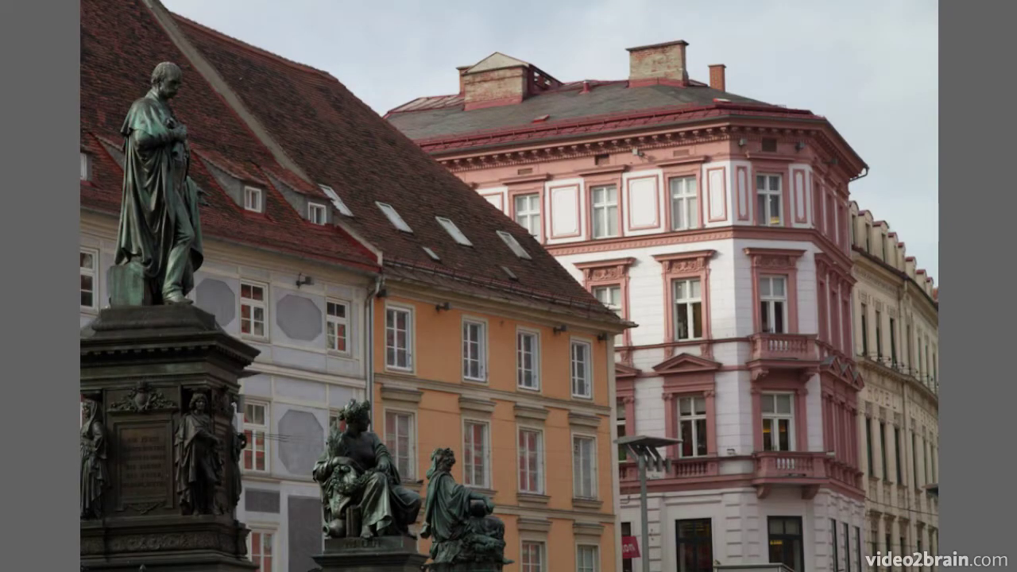
key(Escape)
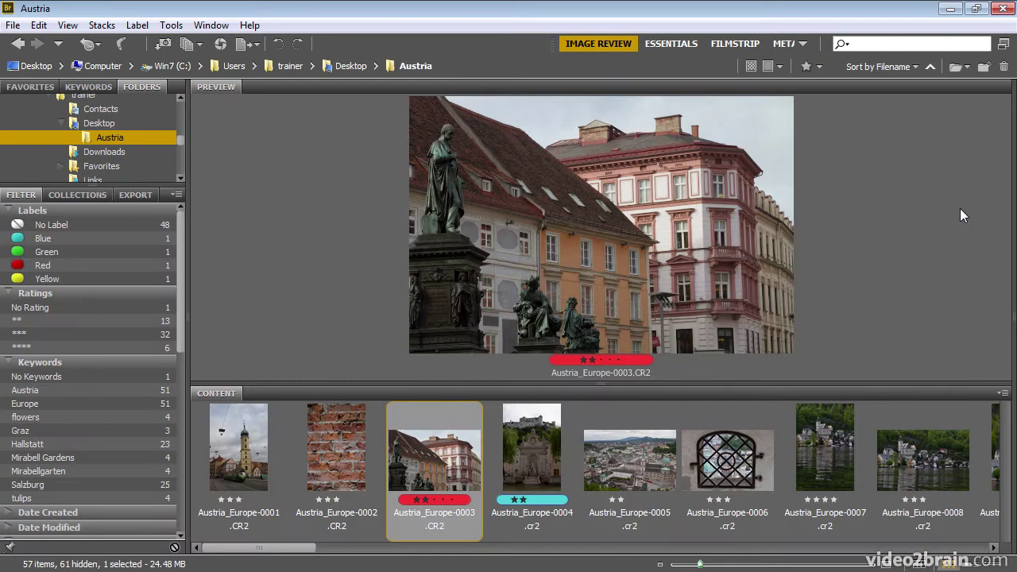
Step: Turn on Zoom Back And Forth in Slideshow Options, play the slideshow, then exit
click(67, 25)
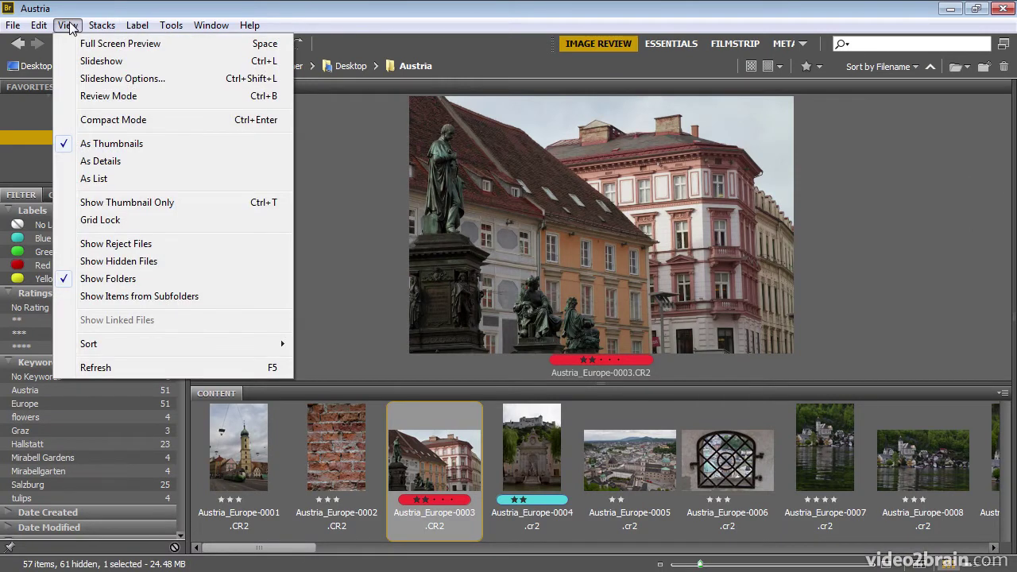
click(159, 79)
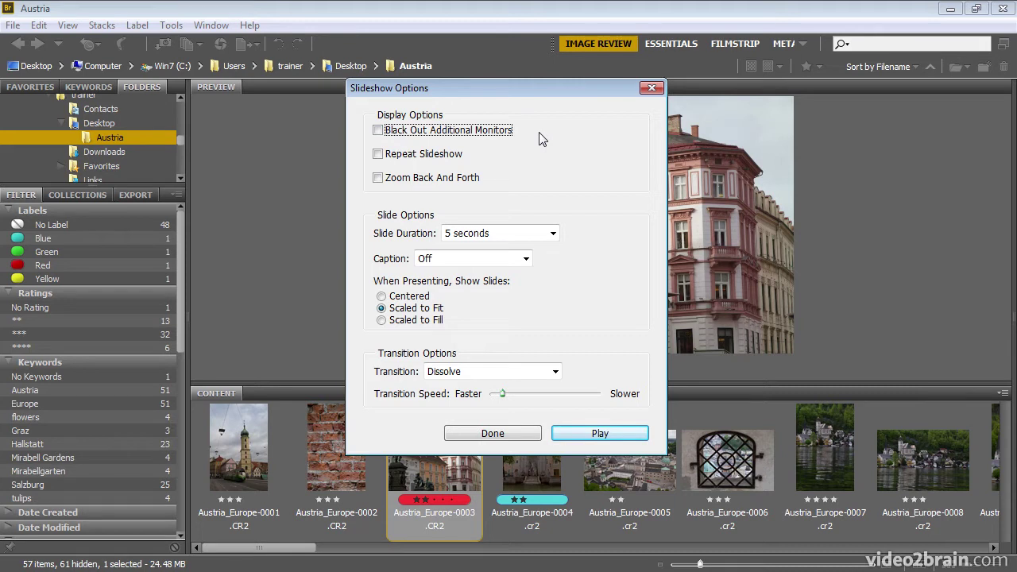
click(459, 178)
click(596, 431)
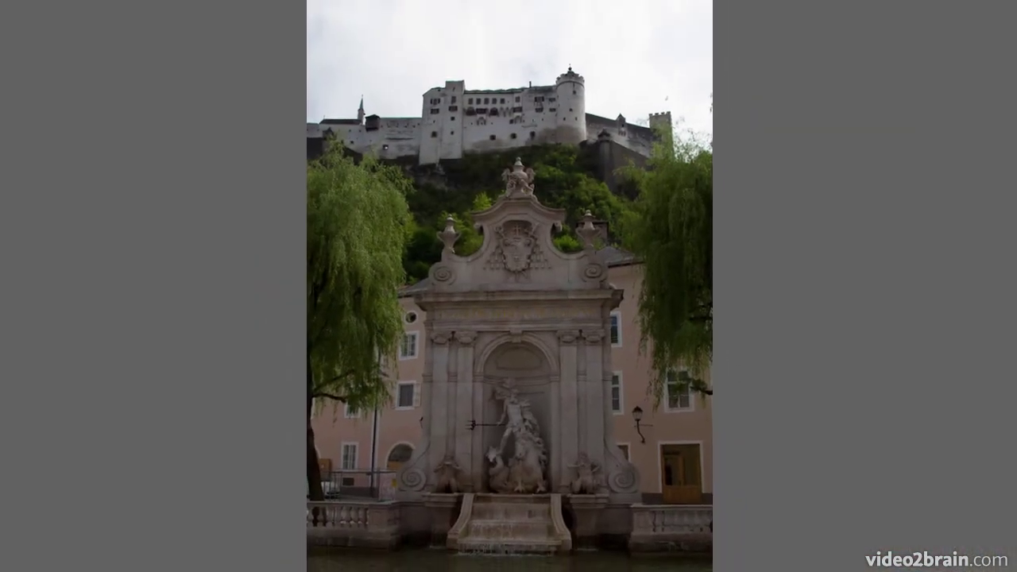
key(Escape)
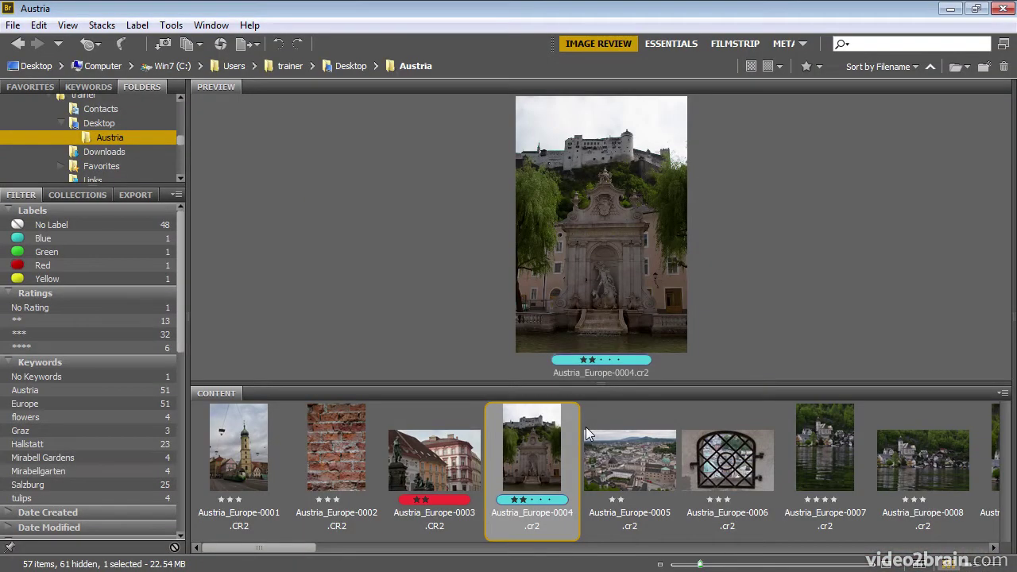
Step: Keep Slide Duration at 5 seconds, set Caption to Full, and play the slideshow
click(65, 24)
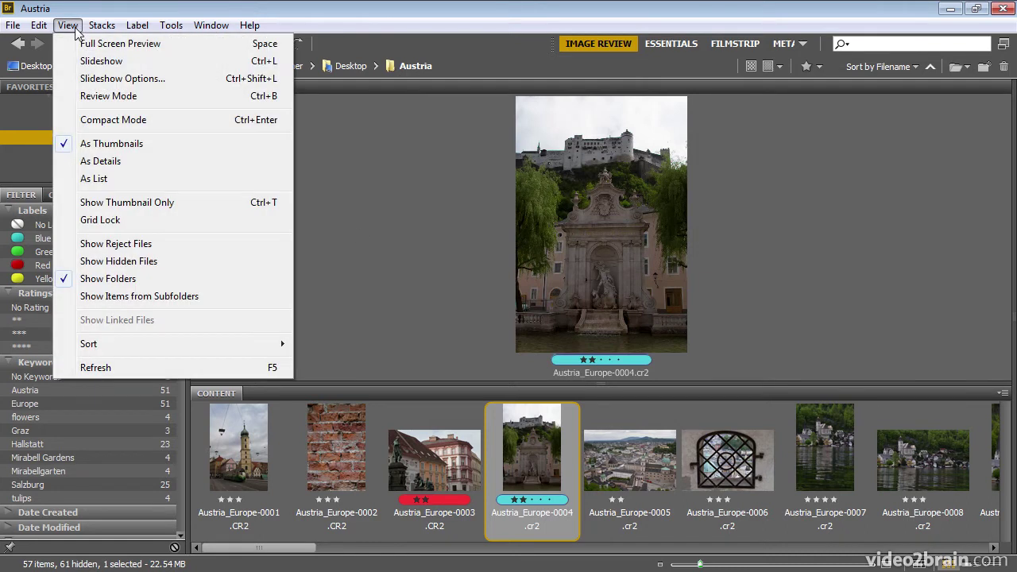
click(92, 77)
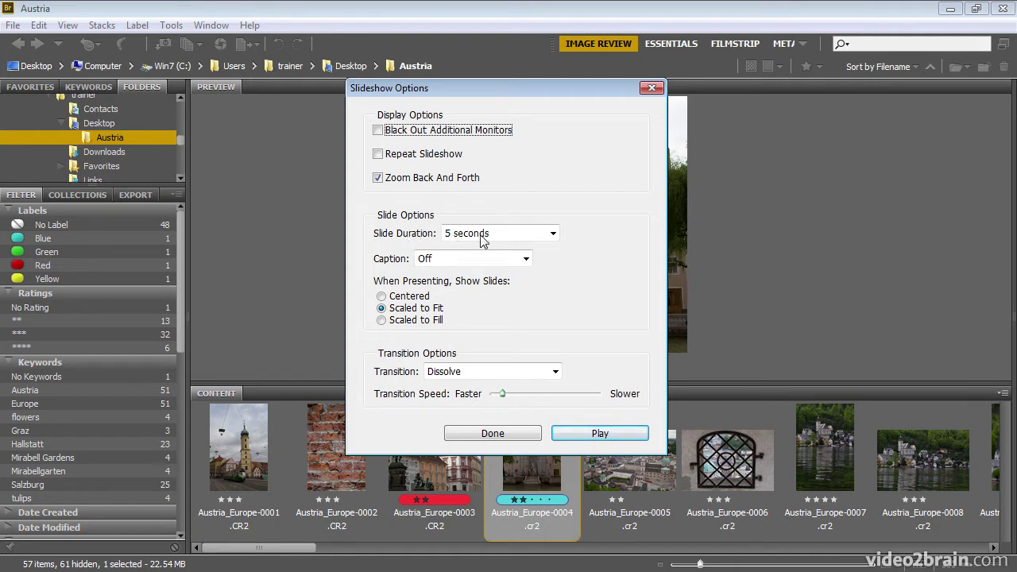
click(544, 235)
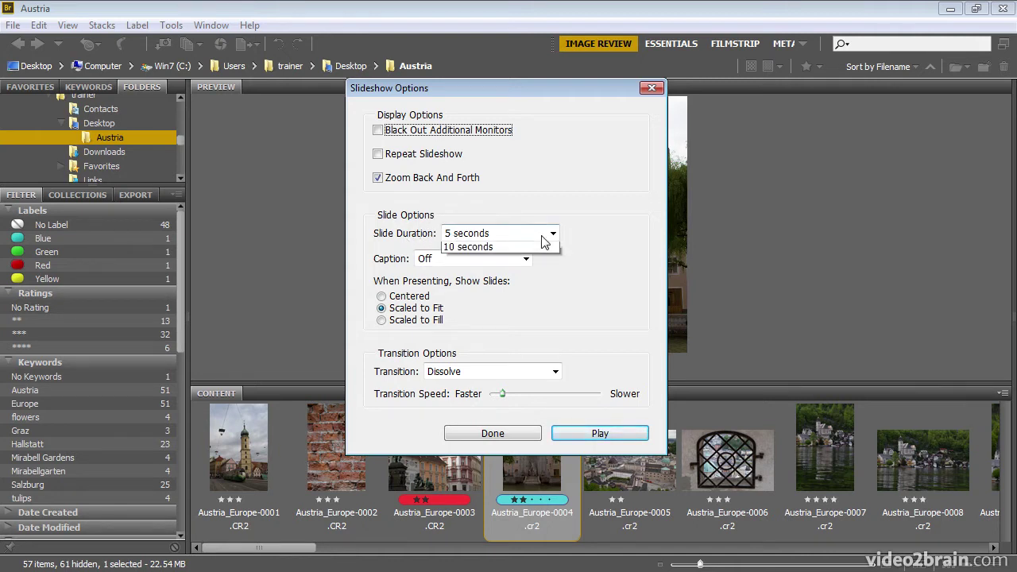
click(551, 234)
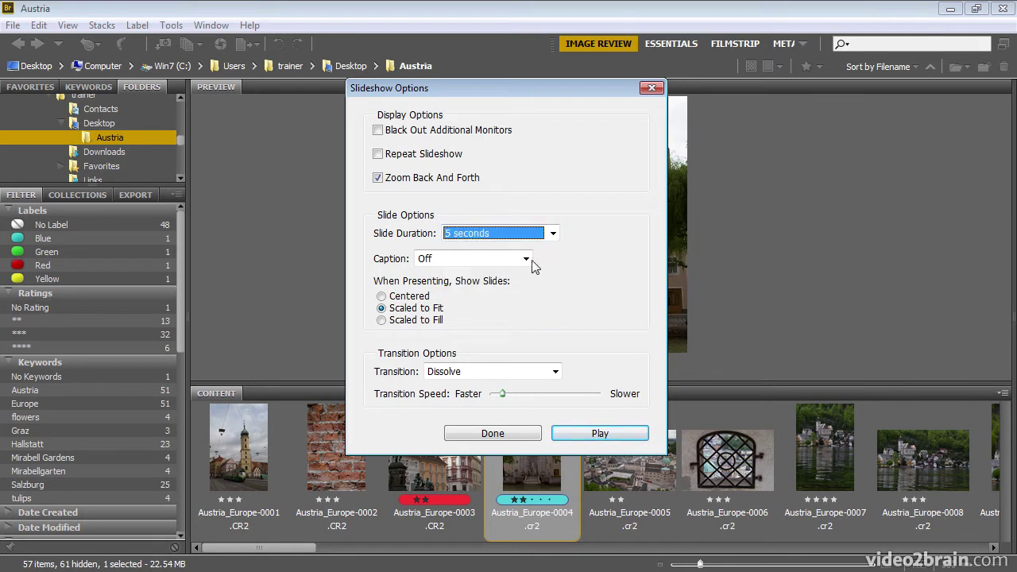
click(525, 259)
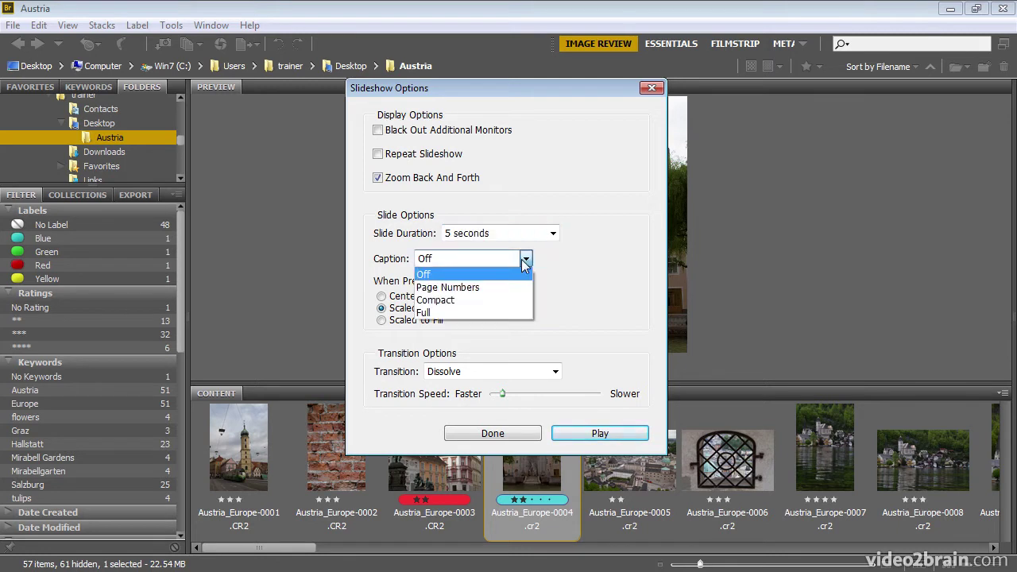
click(480, 312)
click(598, 431)
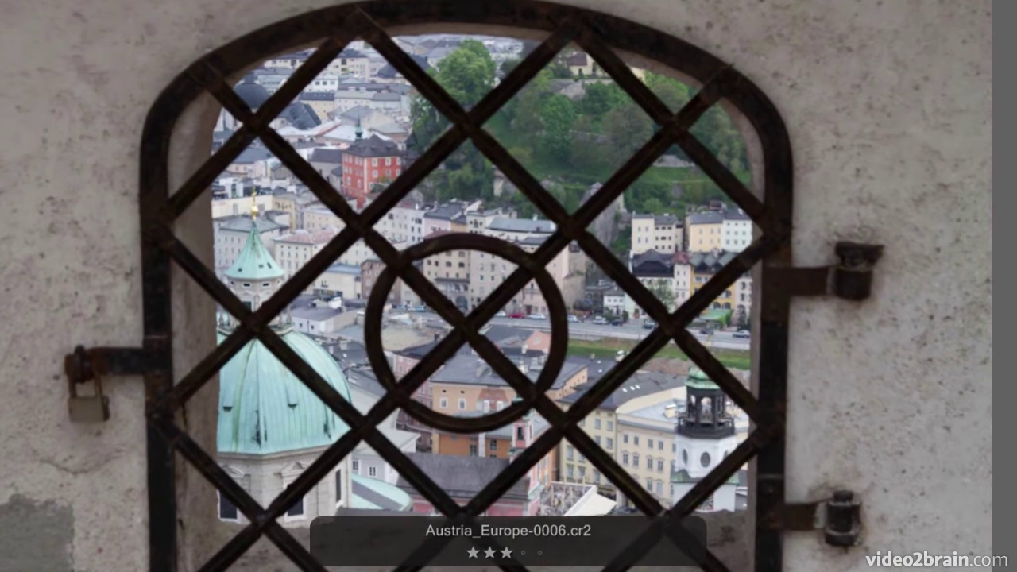
Step: In Slideshow Options, try Centered and Scaled to Fill, then settle on Scaled to Fit
key(Escape)
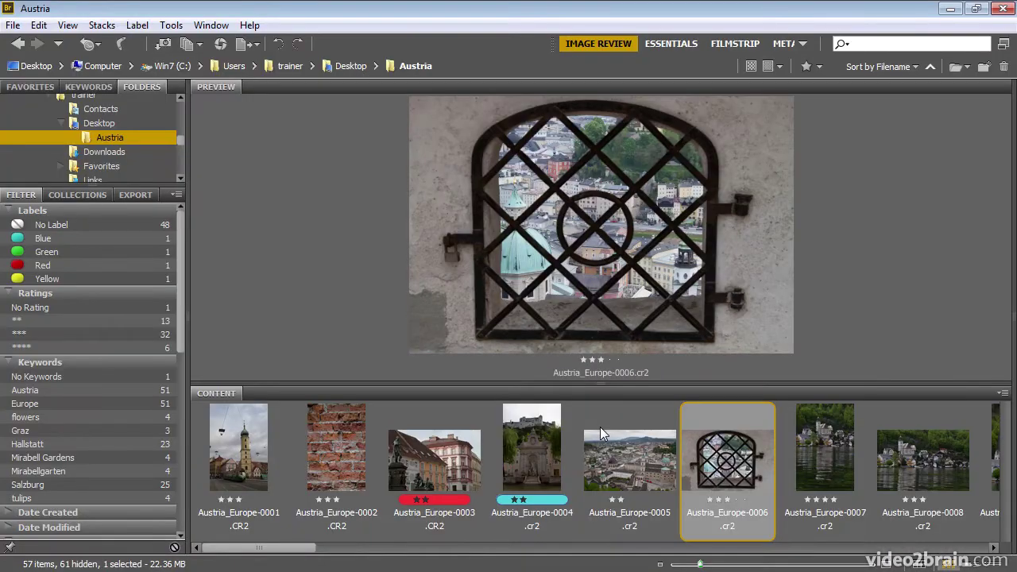
click(68, 25)
click(95, 79)
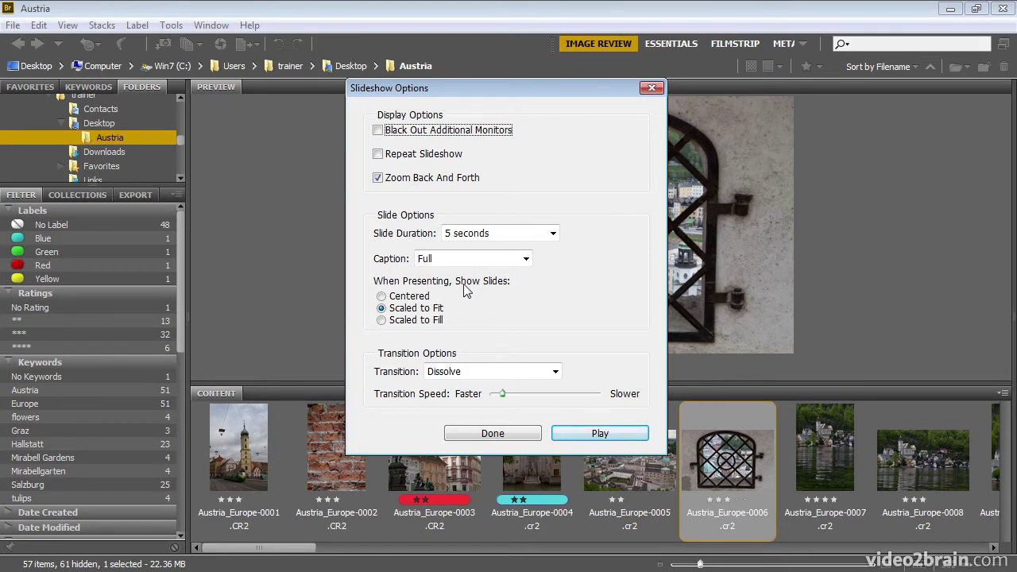
click(420, 295)
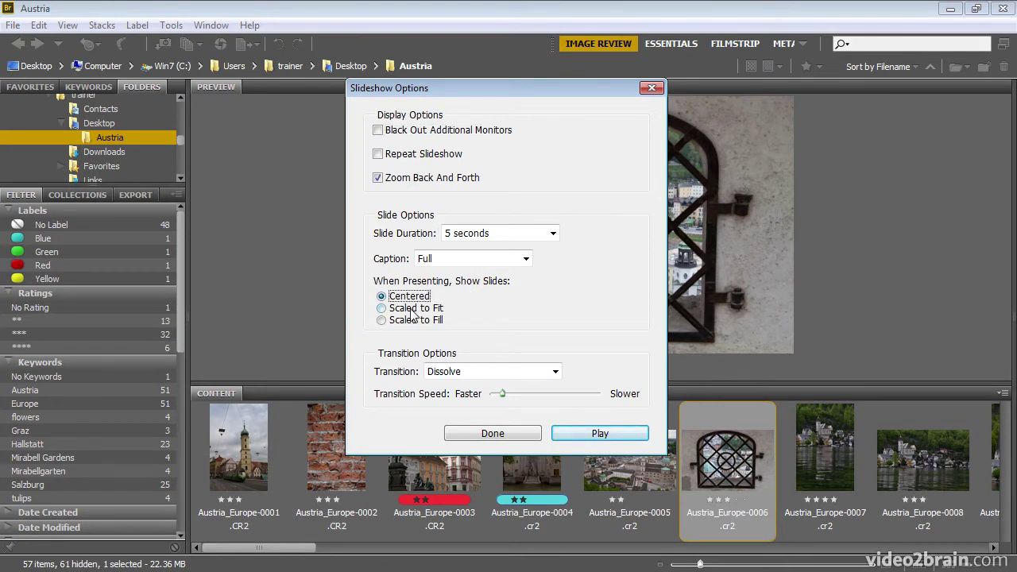
click(411, 310)
click(410, 320)
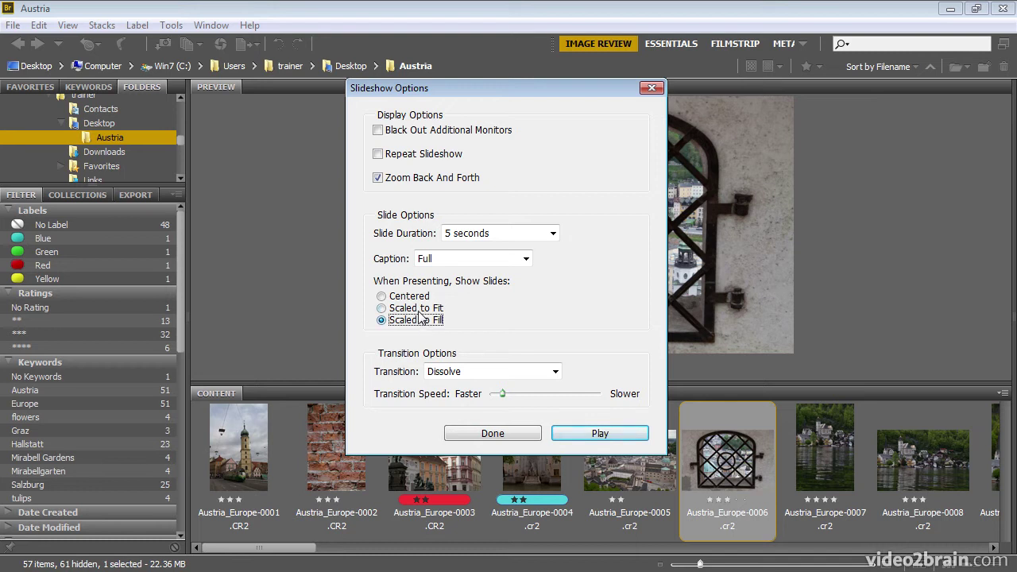
click(422, 309)
Step: Set Transition to Random, play the slideshow, then exit
click(556, 372)
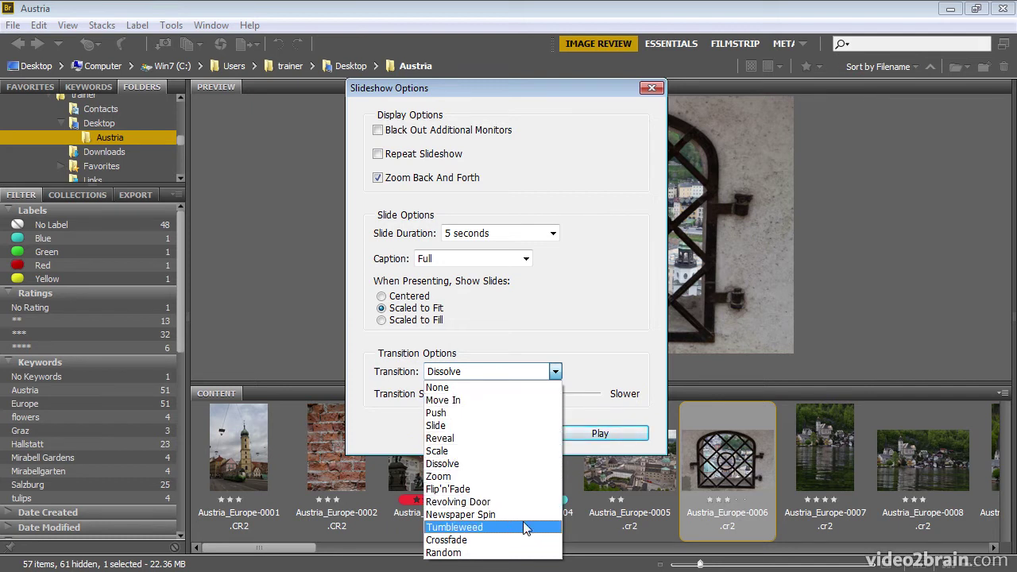
click(494, 552)
click(596, 435)
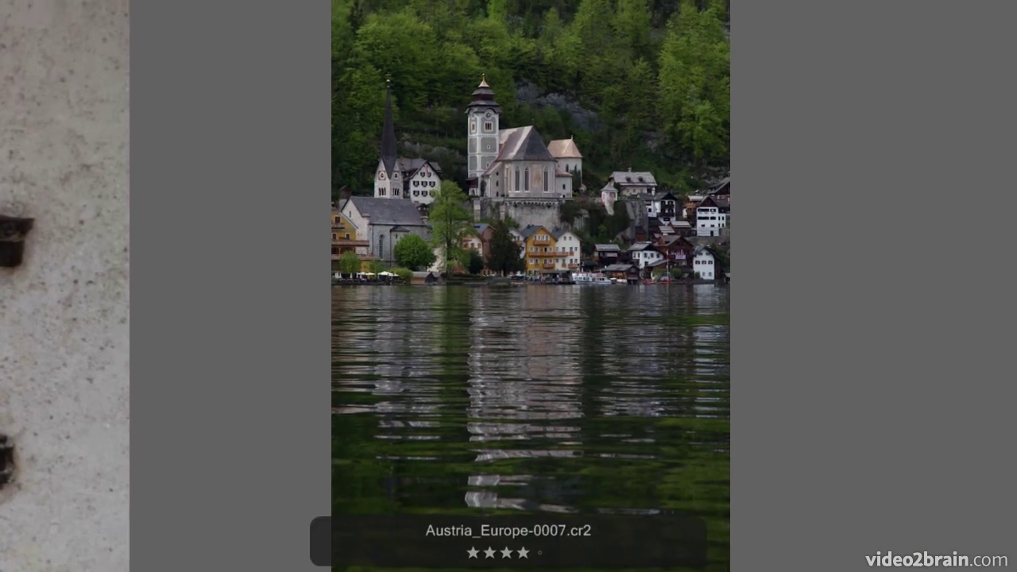
key(Escape)
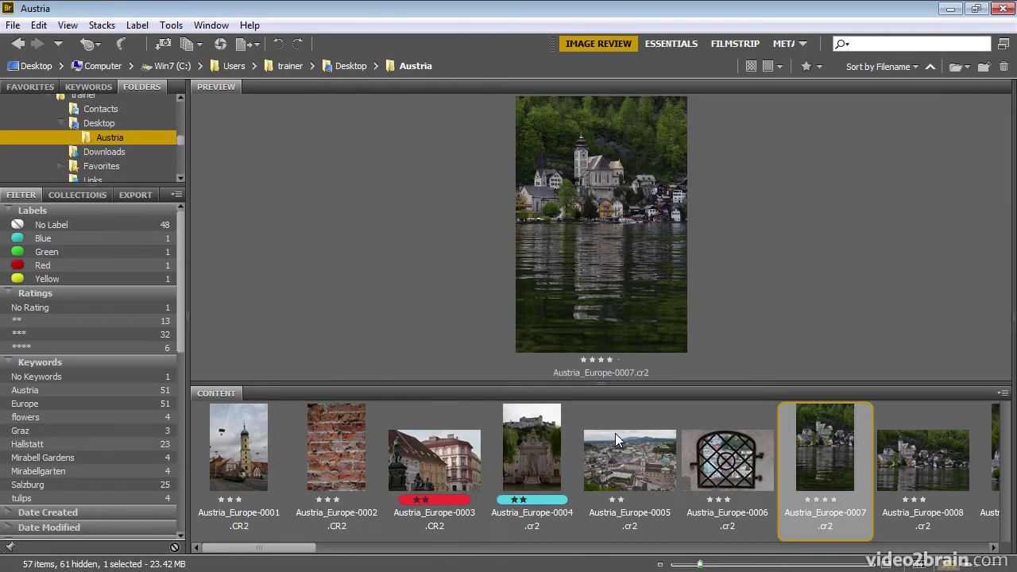
Step: Set Transition to Dissolve, slow the Transition Speed, and play the slideshow
click(68, 25)
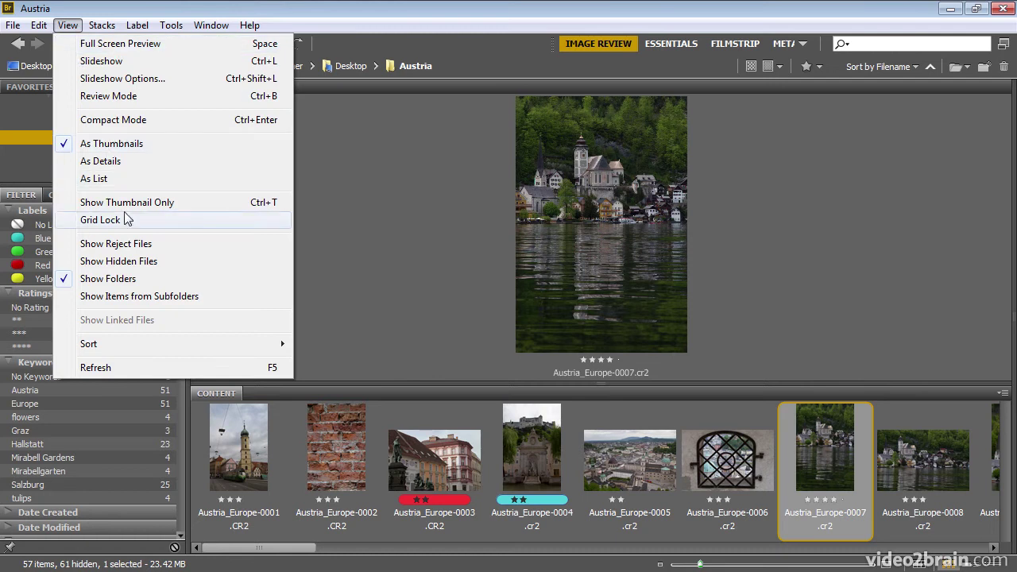
click(127, 79)
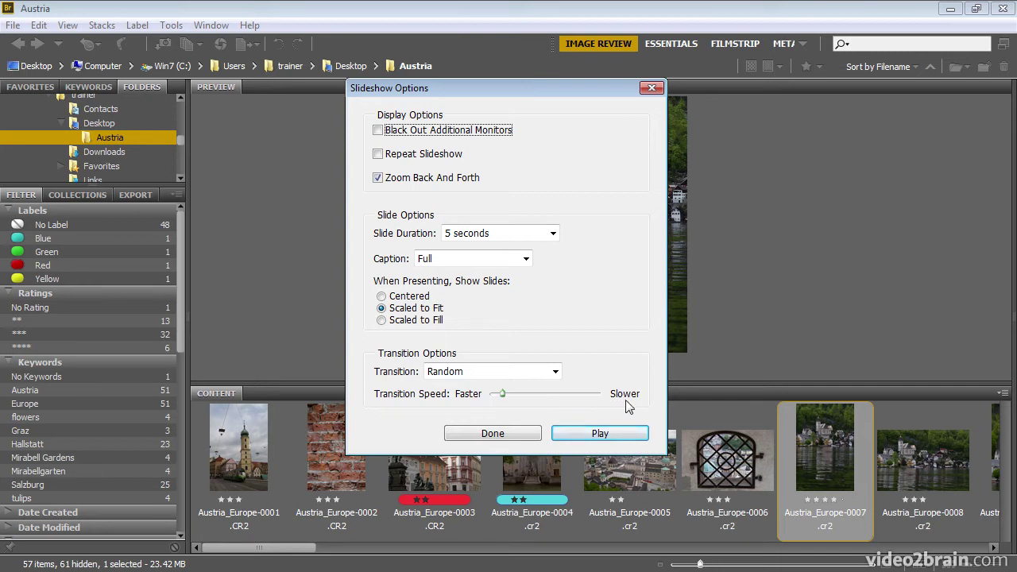
click(556, 371)
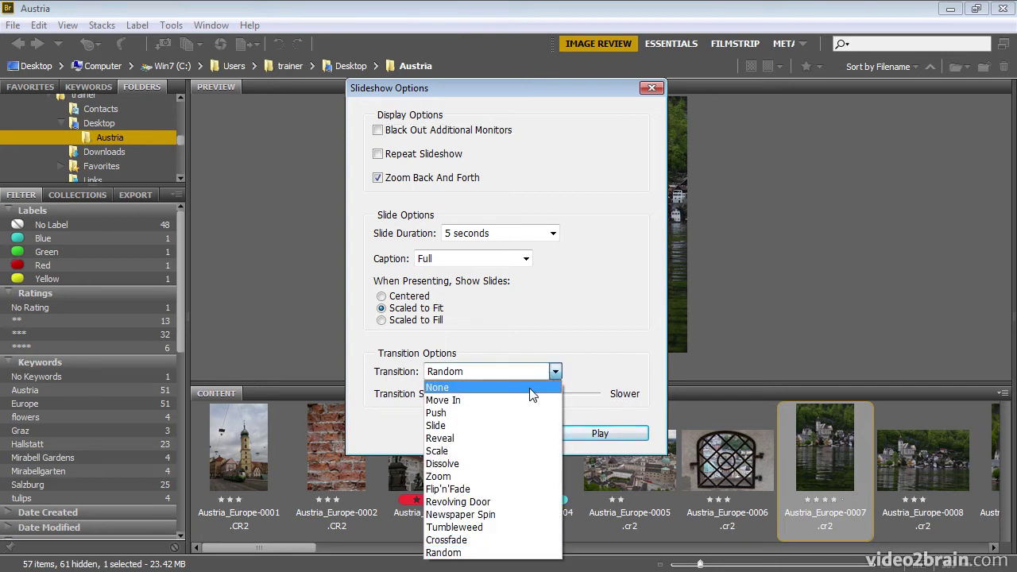
click(491, 463)
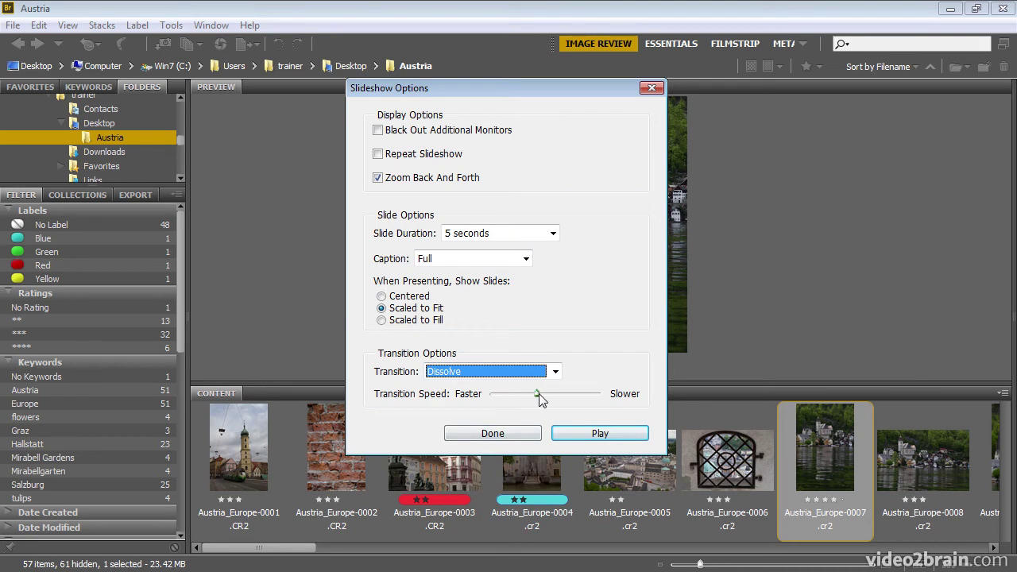
drag(541, 395, 574, 394)
click(596, 431)
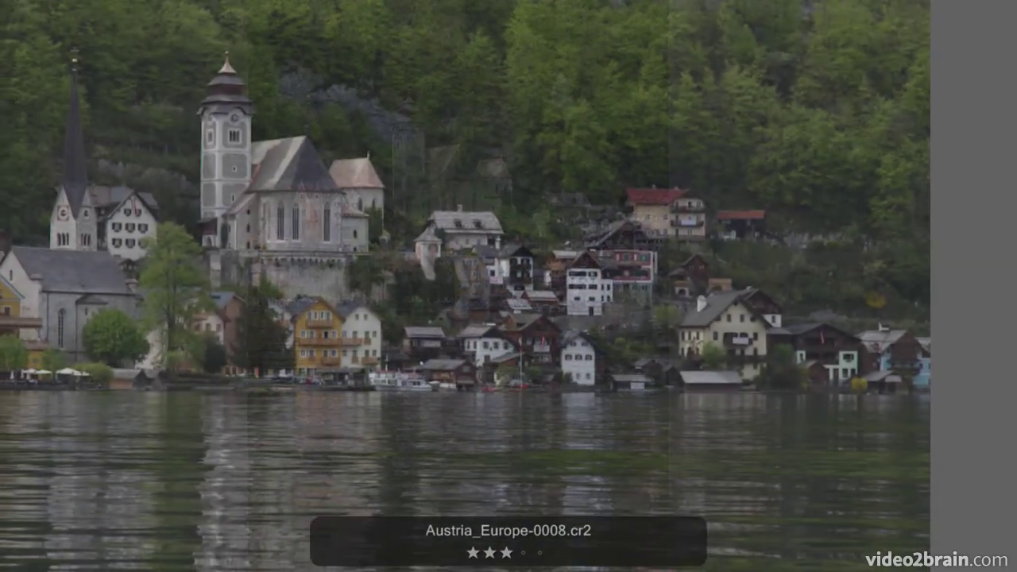
click(68, 25)
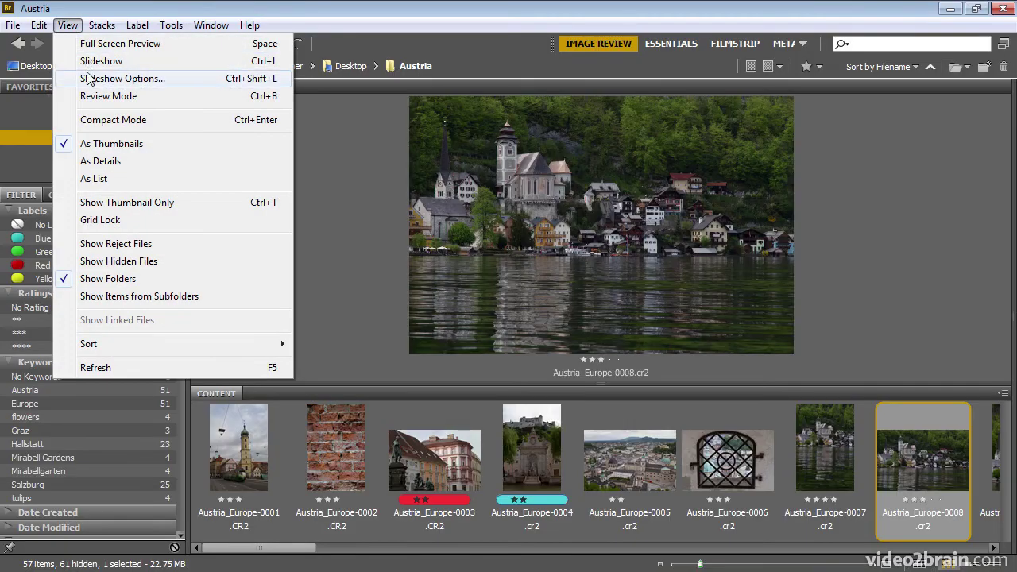
Step: Uncheck Zoom Back And Forth and nudge Transition Speed slightly toward Faster
click(90, 79)
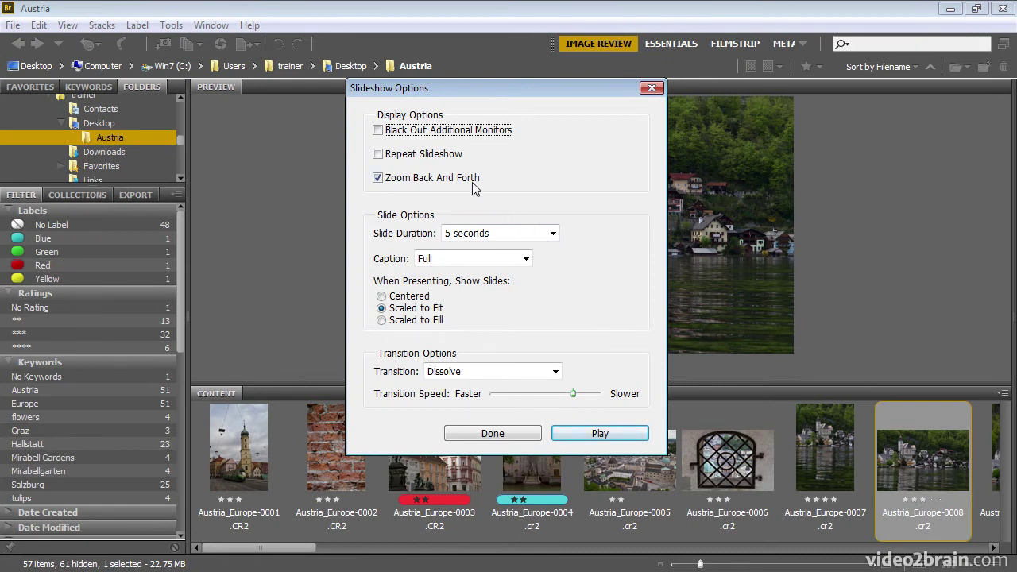
click(378, 177)
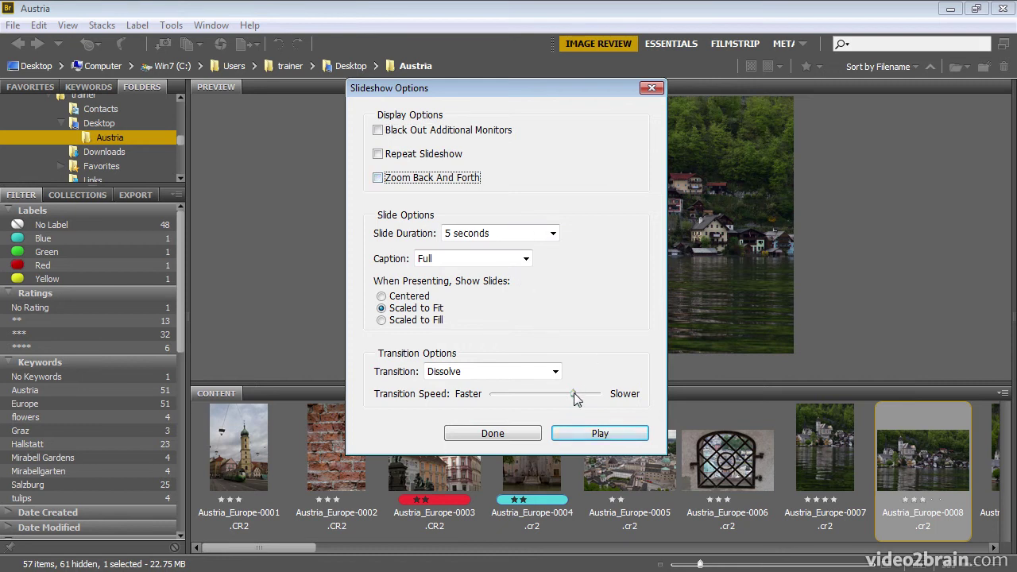
drag(523, 394, 516, 394)
Step: Confirm the slideshow options with Done and start the full-screen slideshow
click(533, 434)
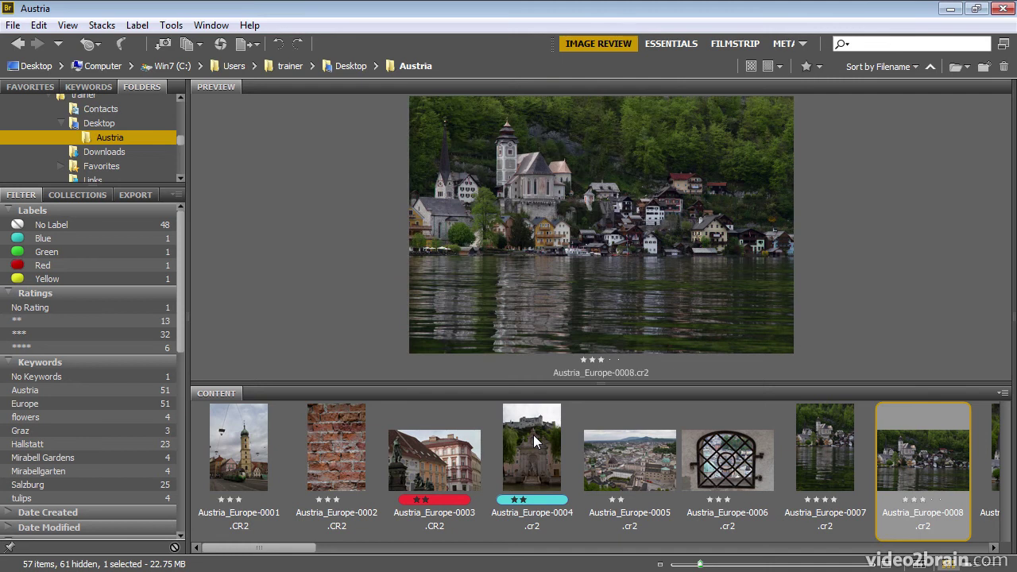
click(68, 27)
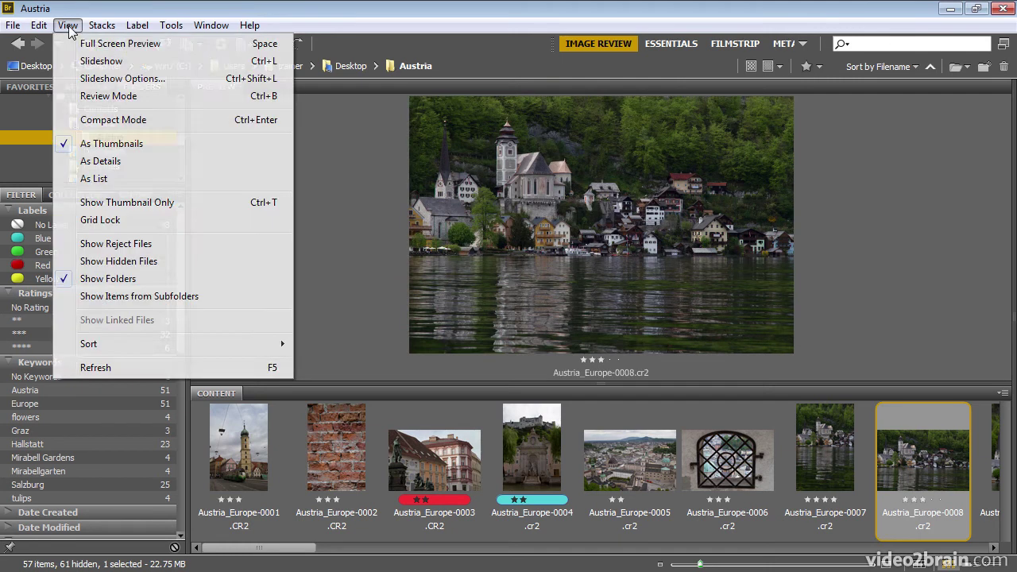
click(97, 62)
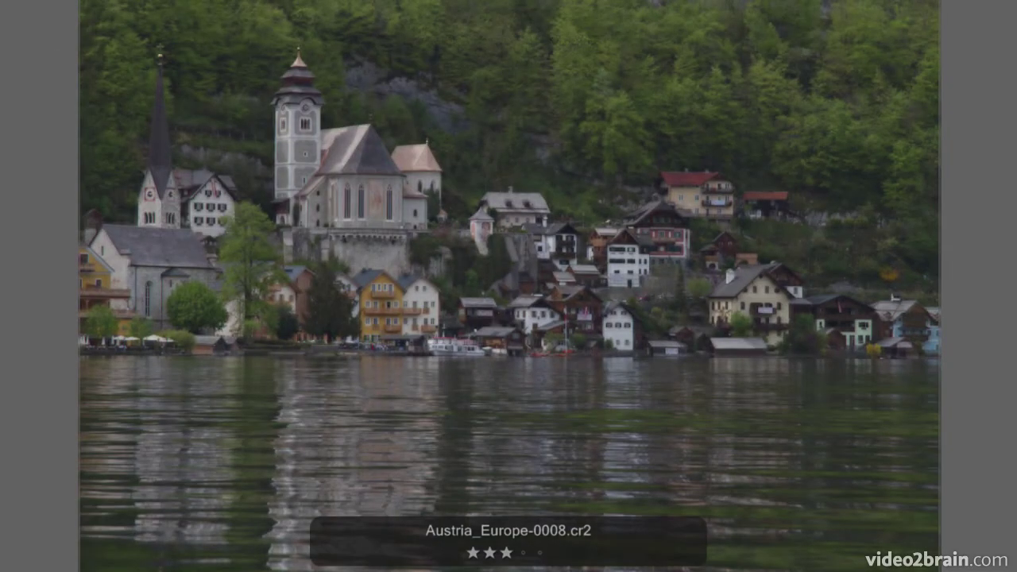